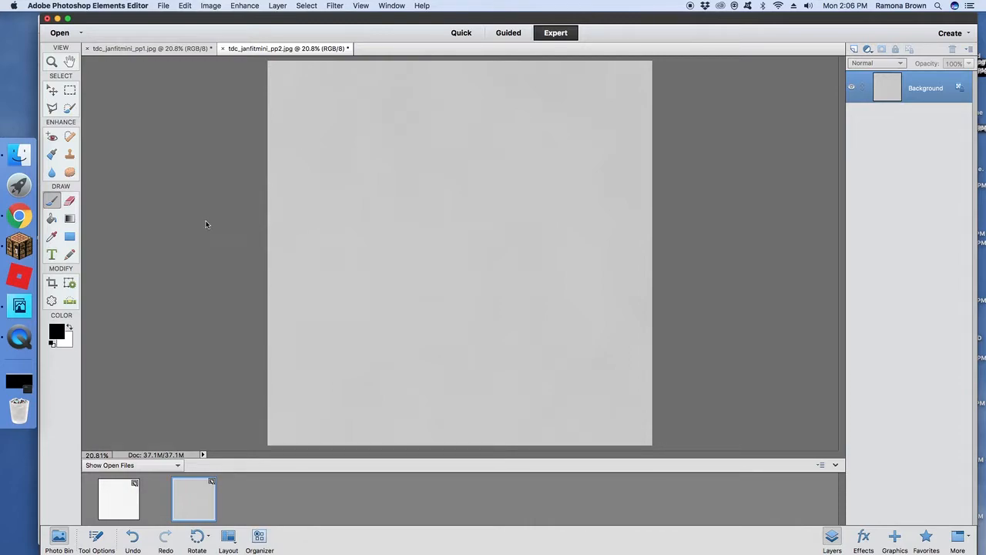
Step: With the Brush tool active, load the tdc_edscribbles.abr brush file from the tdc_everydaybrush_set folder
left_click(52, 202)
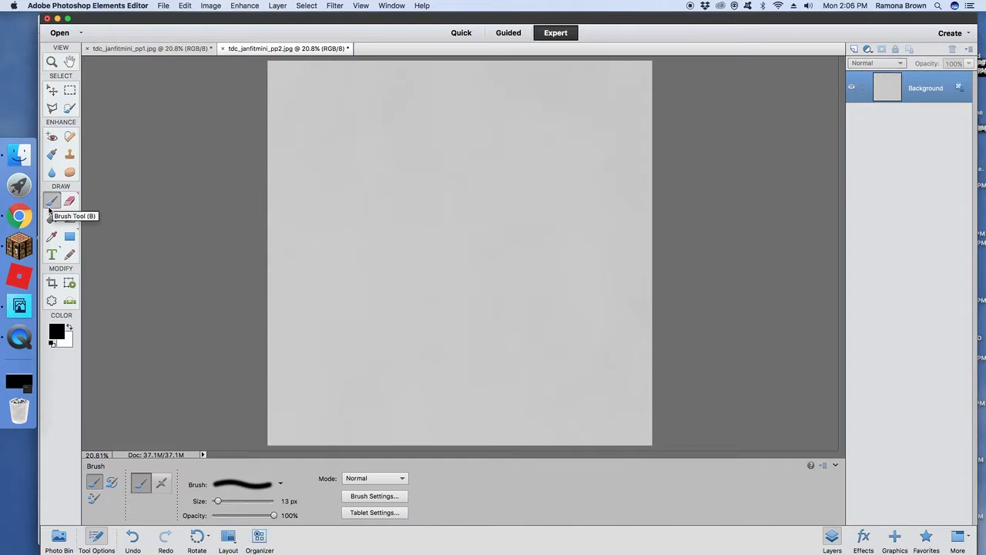
left_click(282, 485)
mouse_move(303, 379)
left_mouse_down()
mouse_move(301, 468)
mouse_move(306, 376)
left_mouse_up()
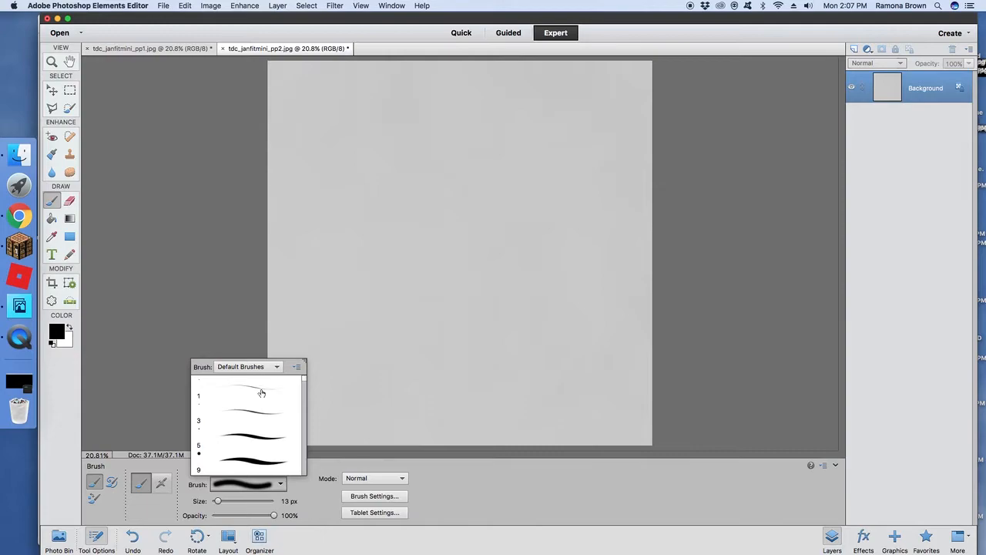
left_click(297, 368)
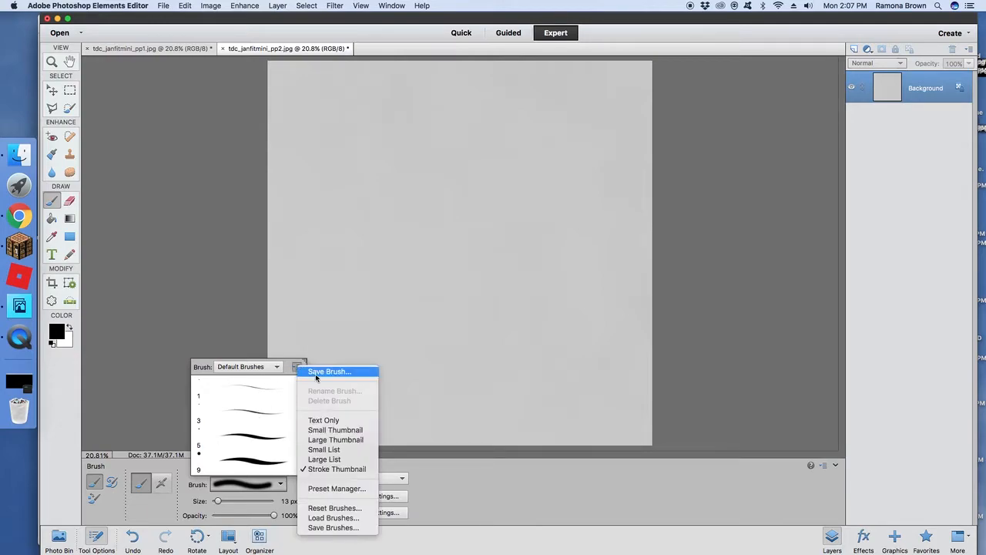
left_click(318, 519)
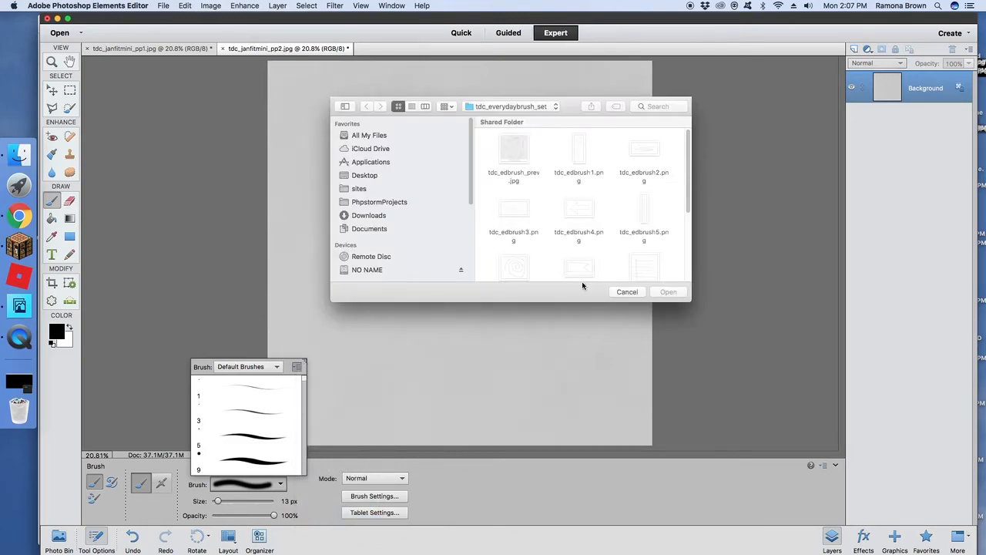
left_click(528, 106)
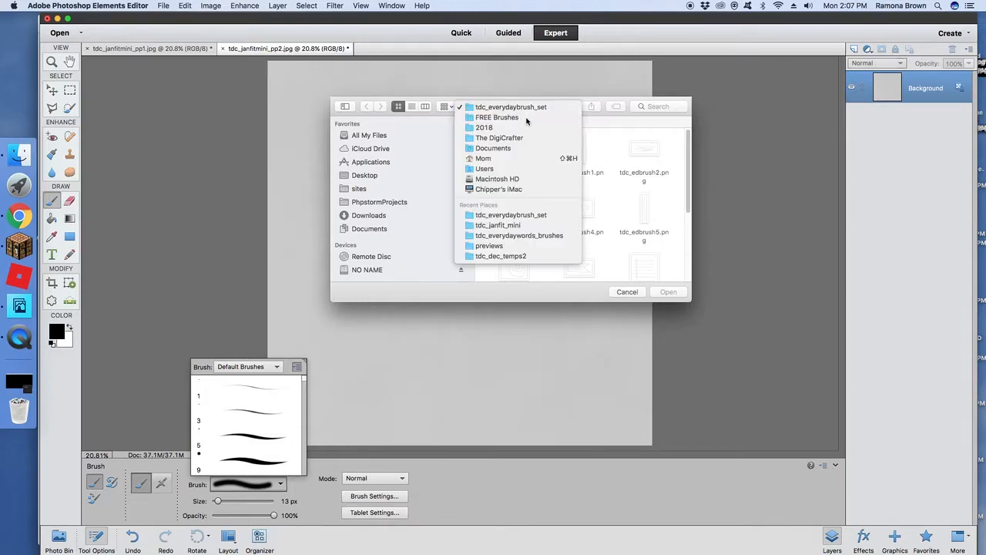
left_click(528, 121)
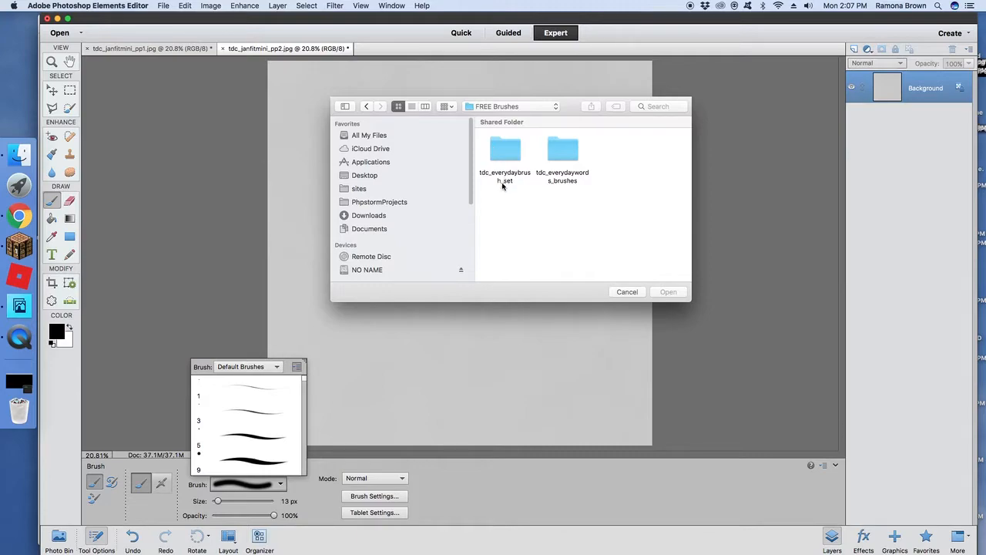
double_click(506, 154)
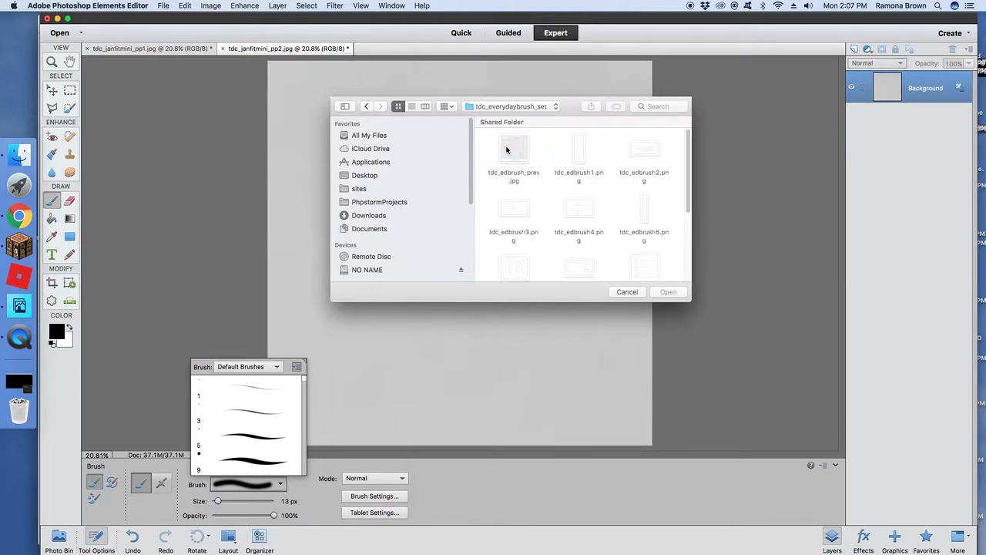
left_click_drag(689, 151, 671, 235)
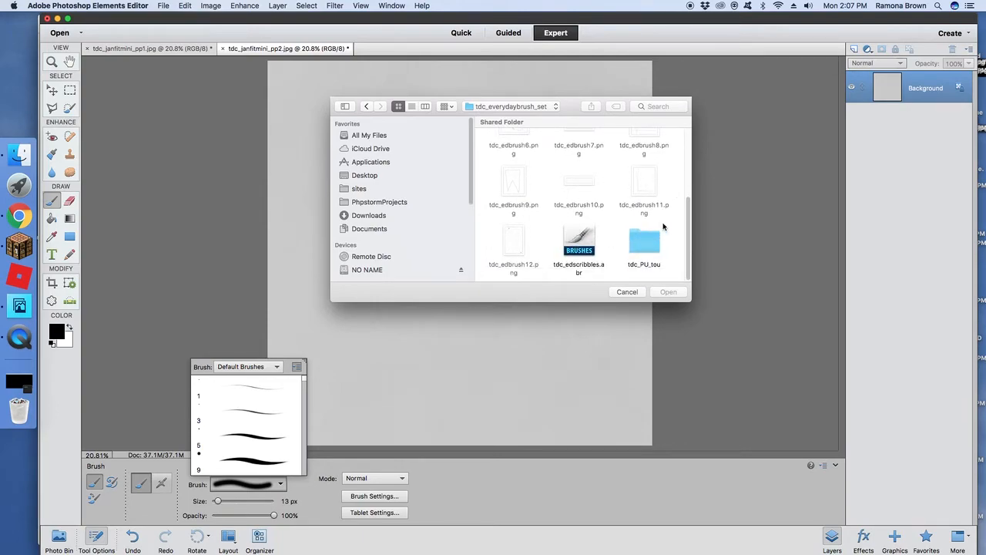
left_click_drag(688, 223, 707, 133)
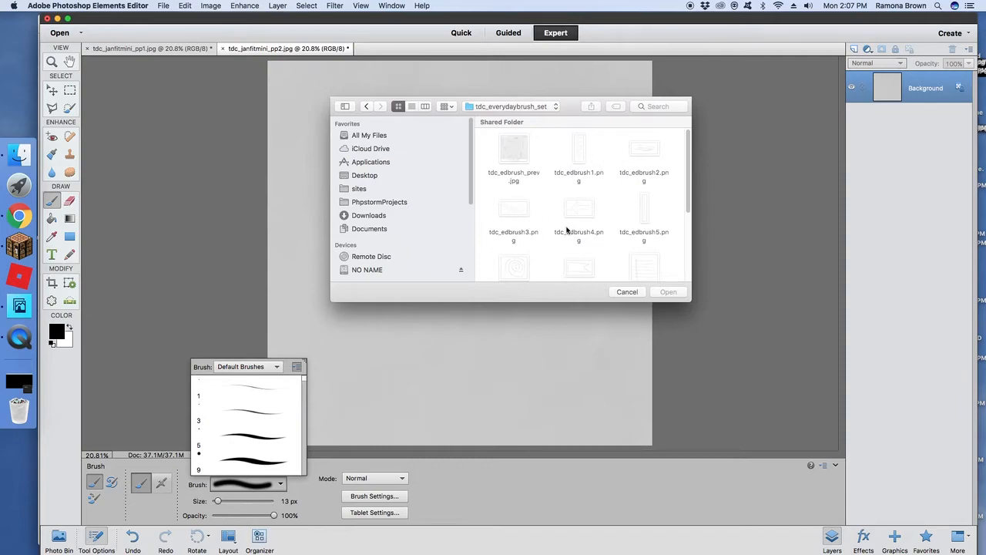
left_click_drag(690, 178, 673, 258)
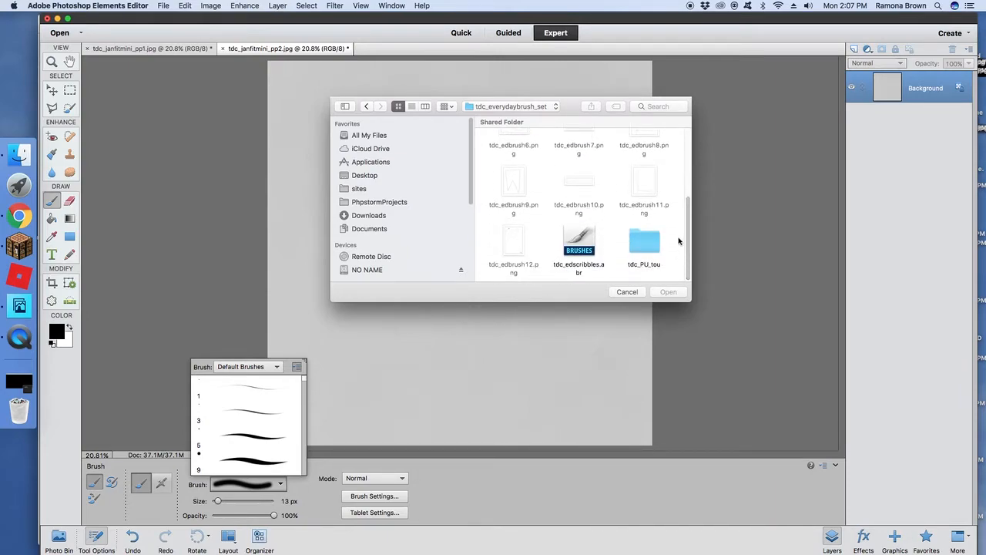
left_click(574, 240)
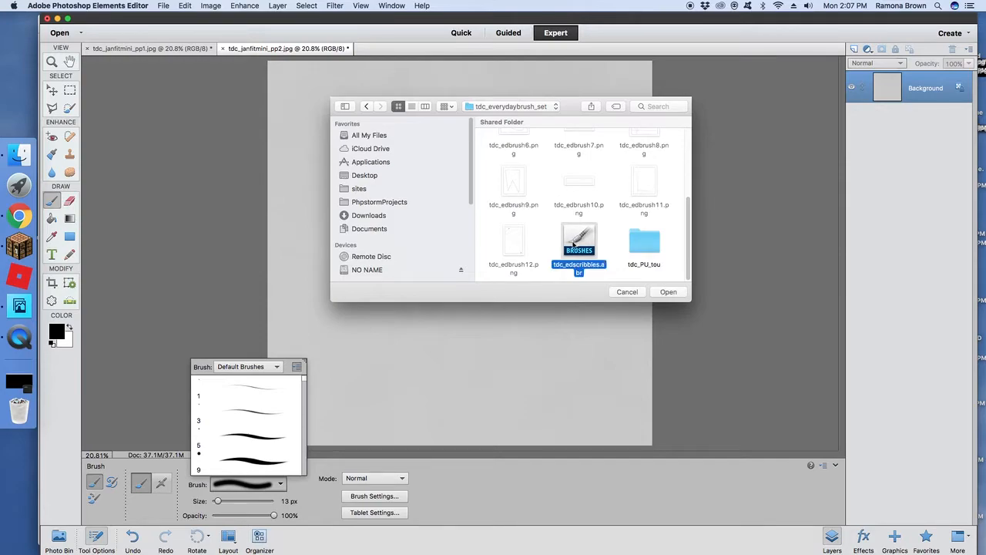
left_click(667, 293)
Step: Stamp the 989 px zigzag scribble brush, resized to 1028 px, on a new layer just right of the canvas centre
mouse_move(302, 387)
left_mouse_down()
mouse_move(299, 455)
mouse_move(302, 376)
left_mouse_up()
left_click(236, 389)
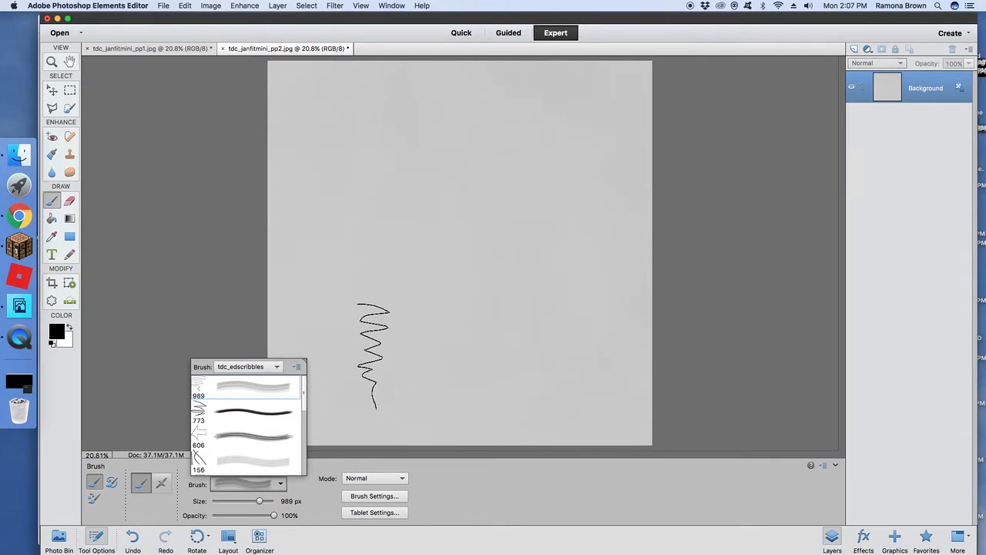
mouse_move(258, 500)
left_mouse_down()
mouse_move(246, 501)
mouse_move(260, 509)
mouse_move(240, 518)
mouse_move(276, 518)
left_mouse_up()
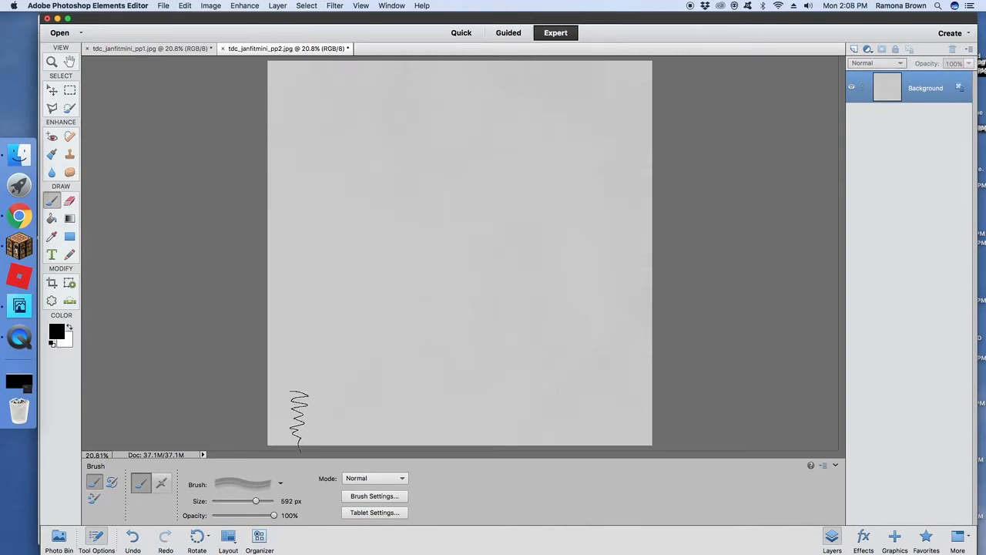
left_click_drag(256, 501, 261, 503)
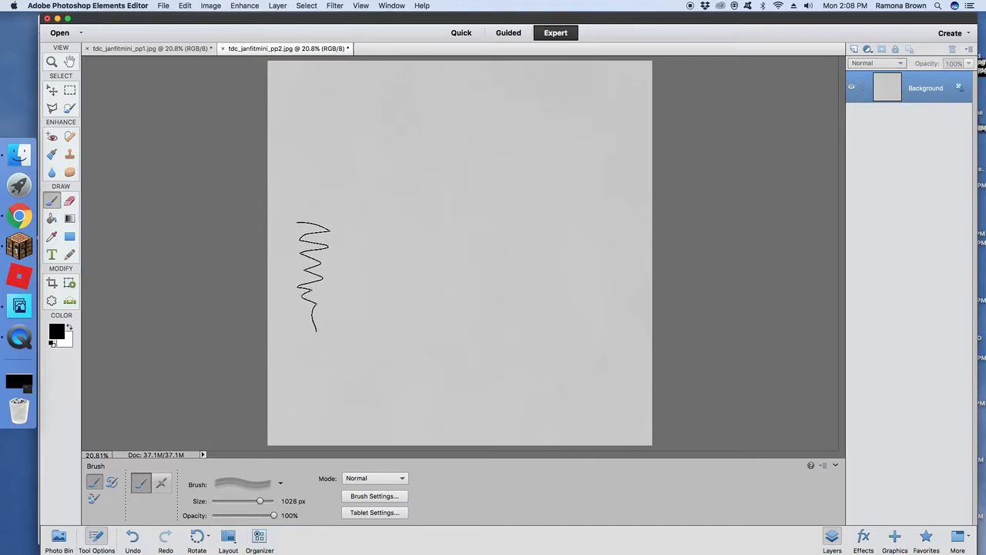
left_click(852, 49)
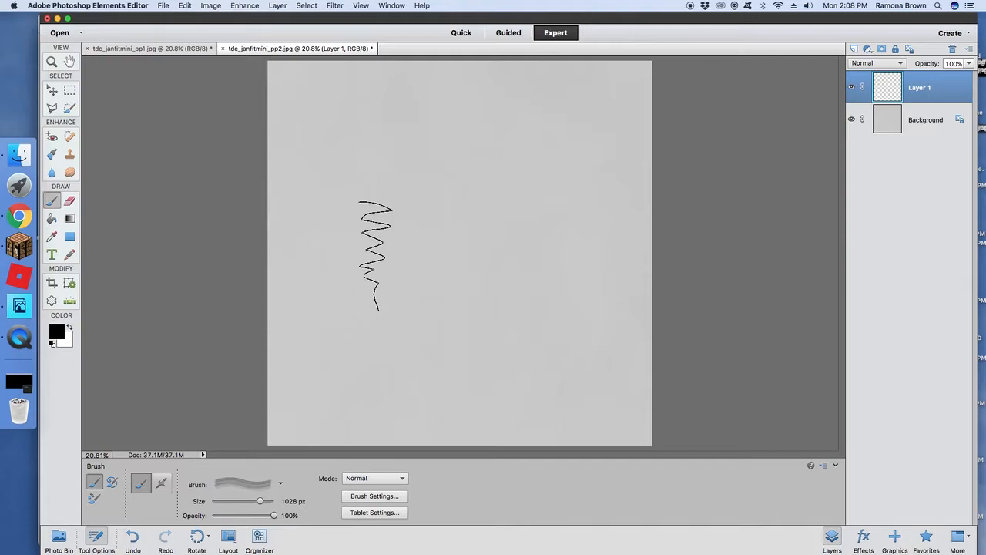
left_click(515, 279)
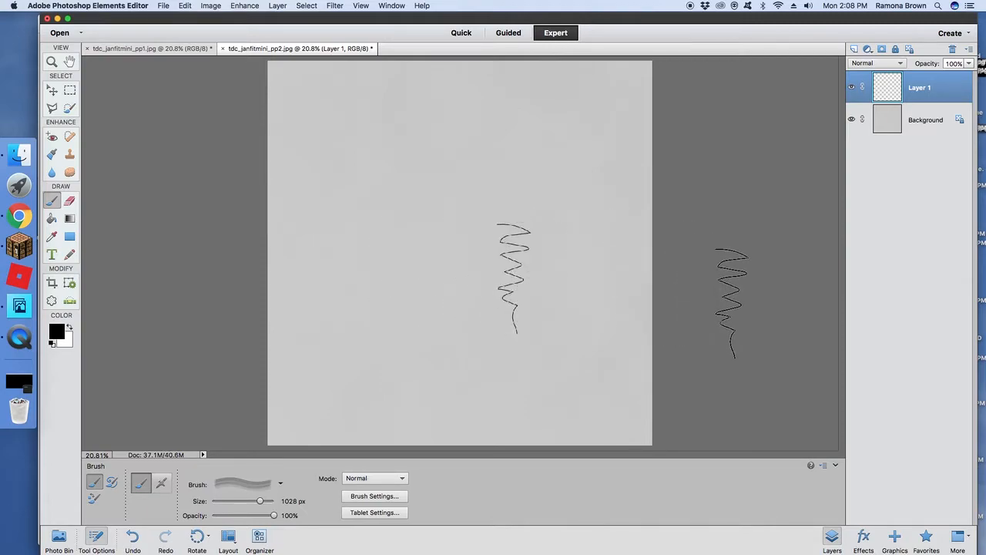
Step: Add another layer and stamp the 773 px scribble brush directly above the zigzag scribble
left_click(853, 49)
left_click(281, 484)
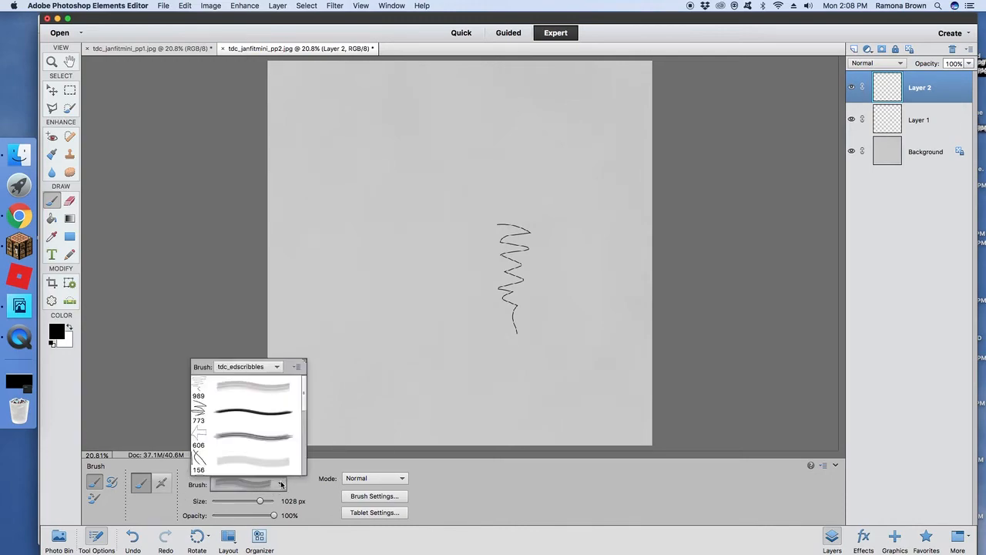
left_click(253, 412)
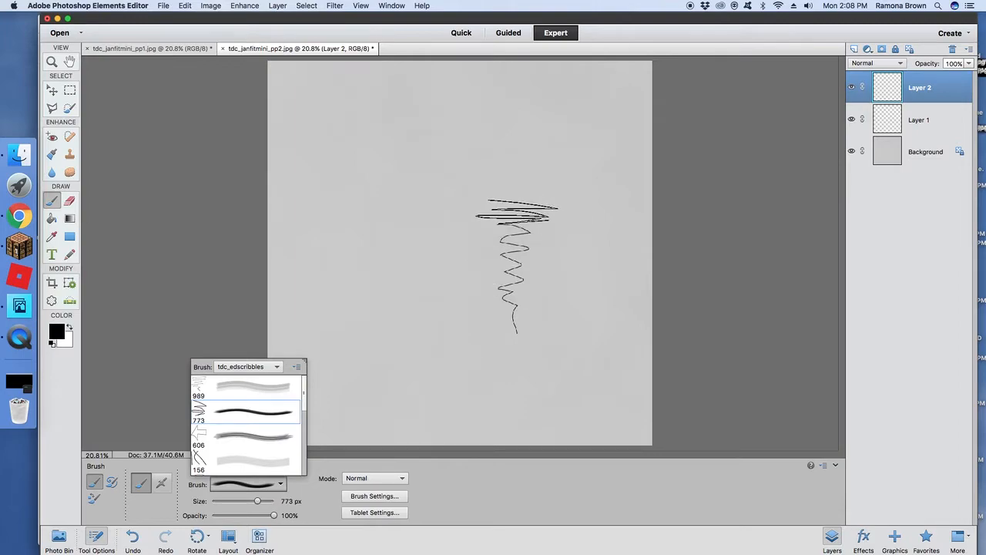
left_click(516, 213)
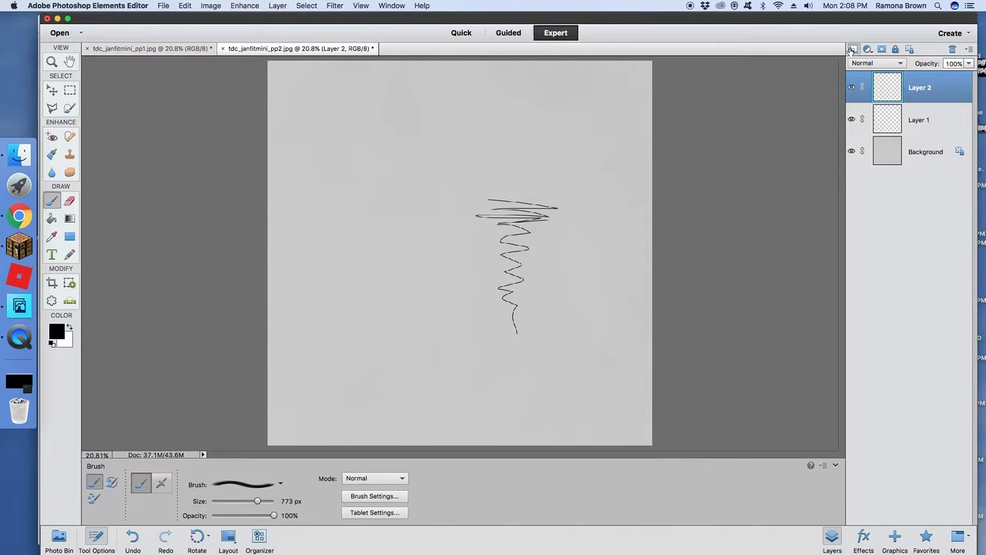
Step: Add a third layer and stamp the 1568 px crossed-lines brush near the canvas's upper-left corner
left_click(853, 50)
left_click(280, 484)
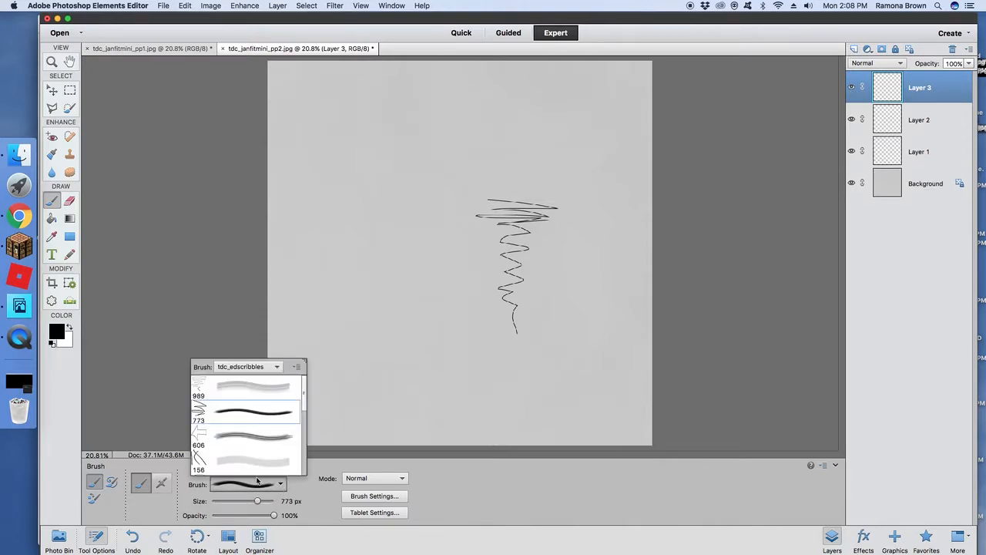
scroll(224, 445, "down", 1)
left_click(218, 441)
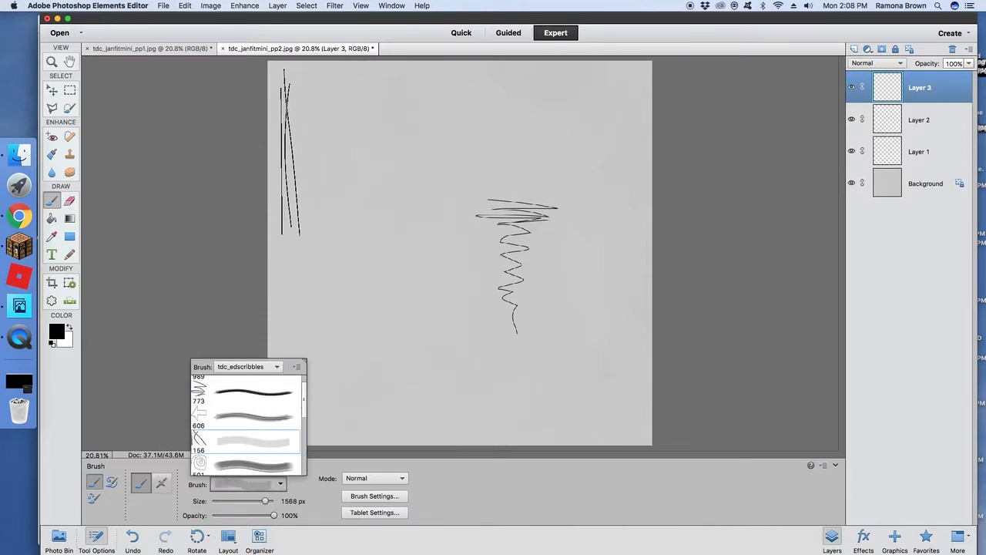
left_click(284, 147)
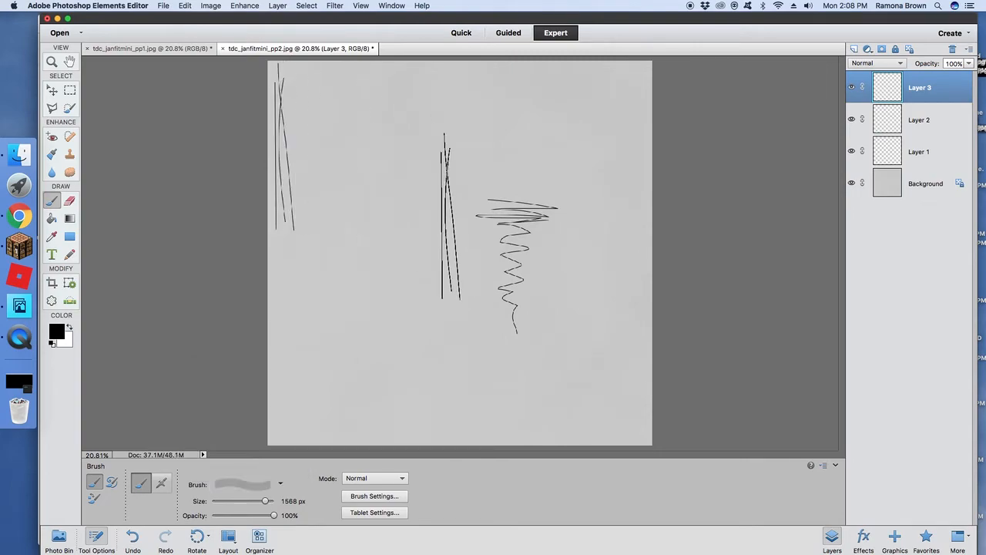
Step: Move the crossed-lines stamp partly off the canvas's upper-left corner and lower Layer 3's opacity to 34%
left_click(52, 91)
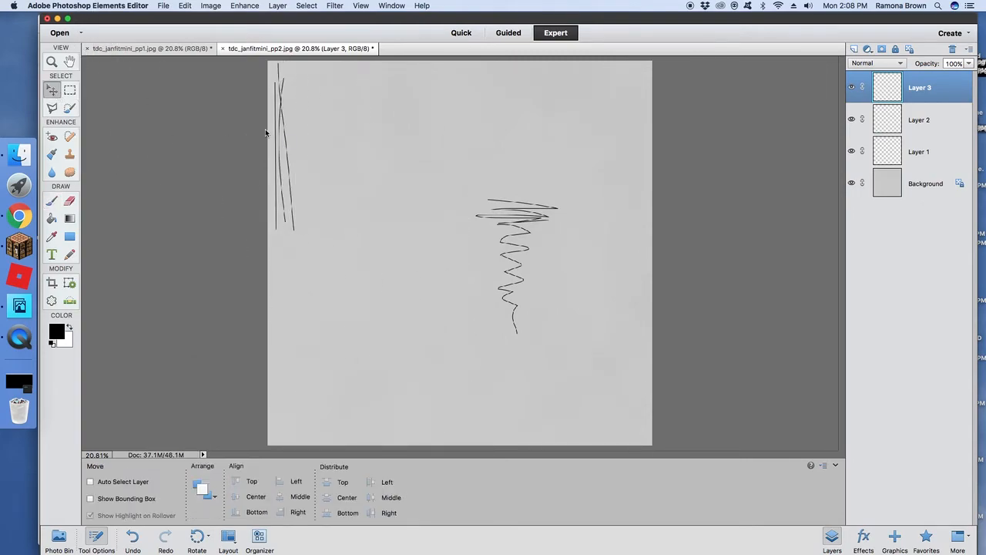
mouse_move(283, 124)
left_mouse_down()
mouse_move(273, 95)
mouse_move(275, 108)
left_mouse_up()
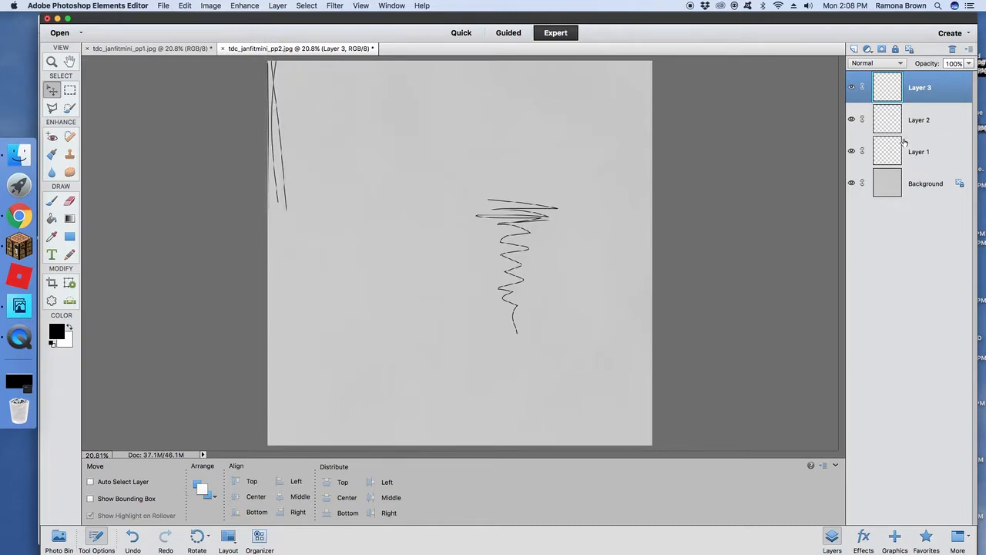
left_click(969, 63)
left_click_drag(950, 76, 938, 76)
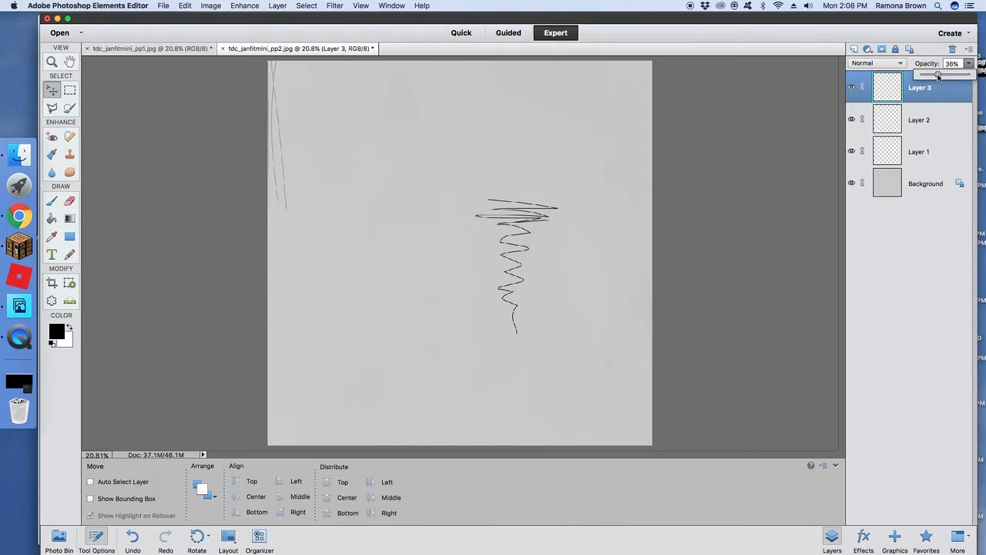
left_click(947, 131)
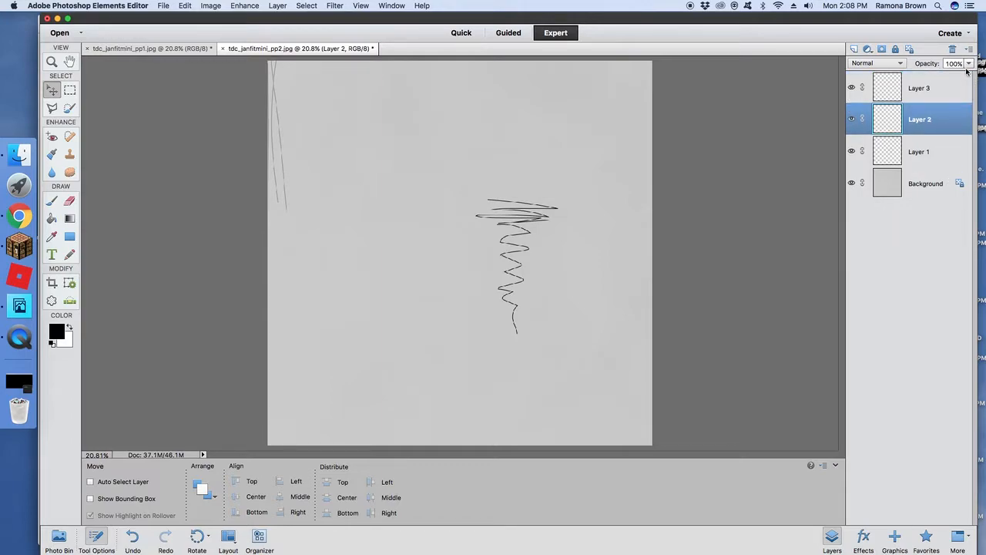
left_click(904, 93)
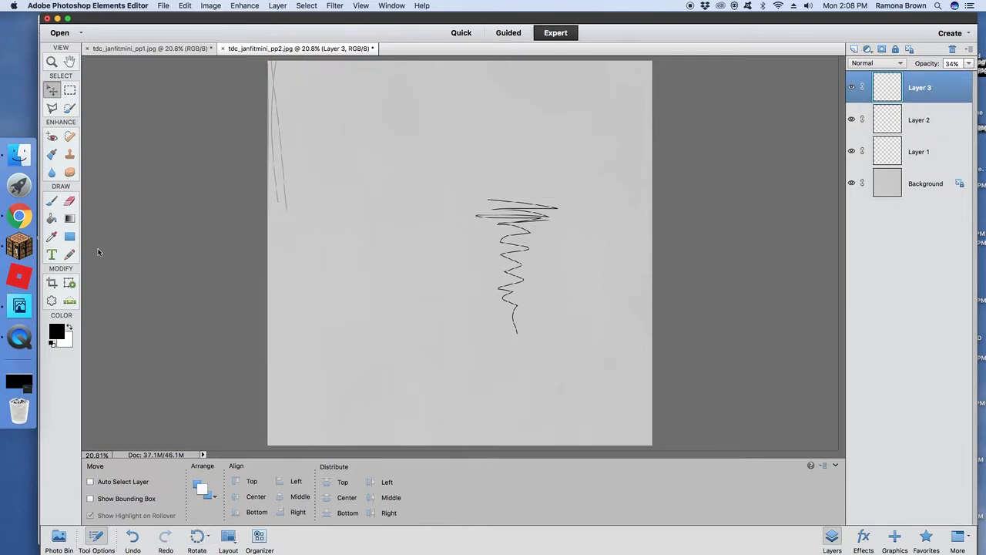
Step: Stamp the L-shaped corner scribble brush at 1737 px into the canvas's lower-left corner on Layer 3
left_click(52, 201)
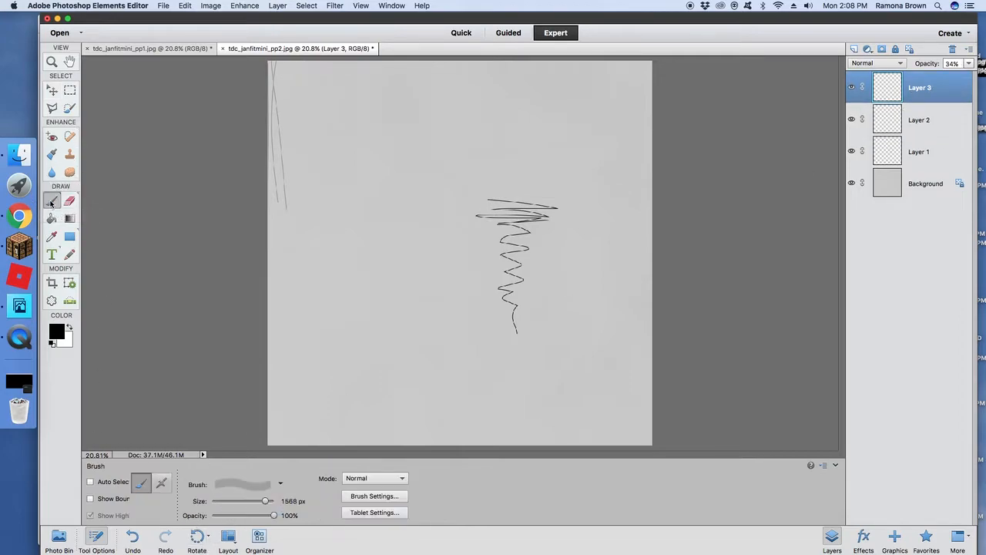
left_click(243, 484)
scroll(216, 452, "down", 1)
scroll(216, 452, "down", 4)
left_click(199, 462)
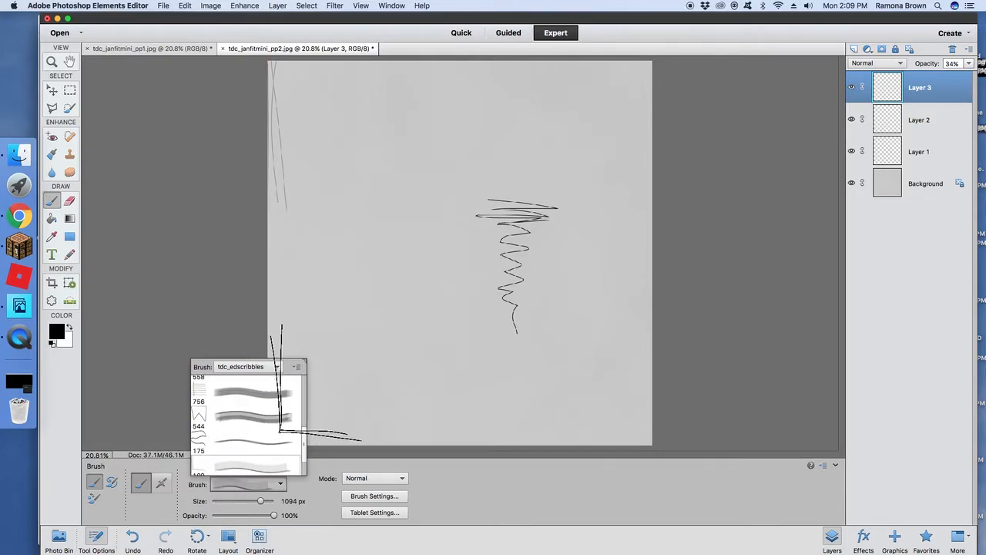
left_click_drag(264, 505, 268, 501)
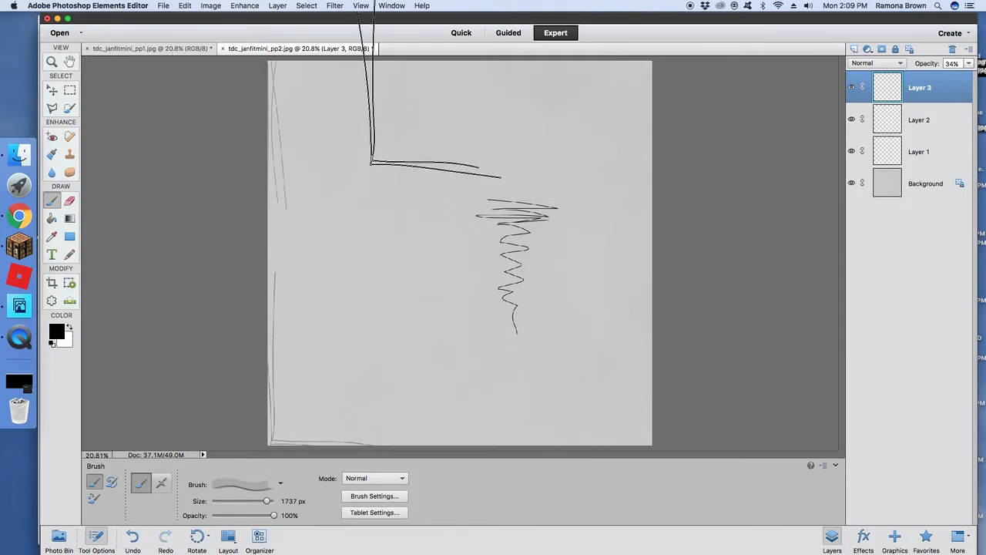
Step: Turn on the Move tool's bounding box and shift Layer 3's scribbles slightly up and toward the canvas's left edge
left_click(52, 90)
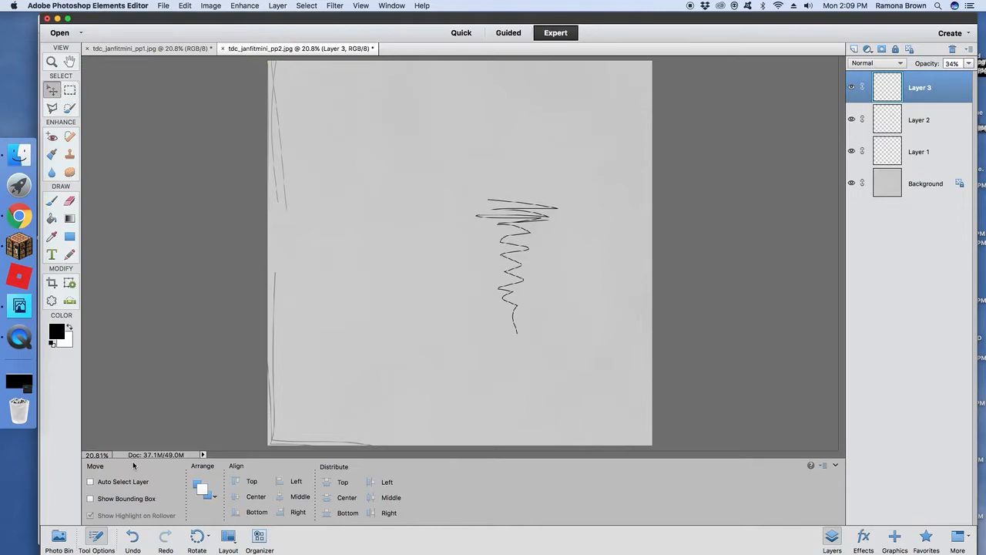
left_click(90, 498)
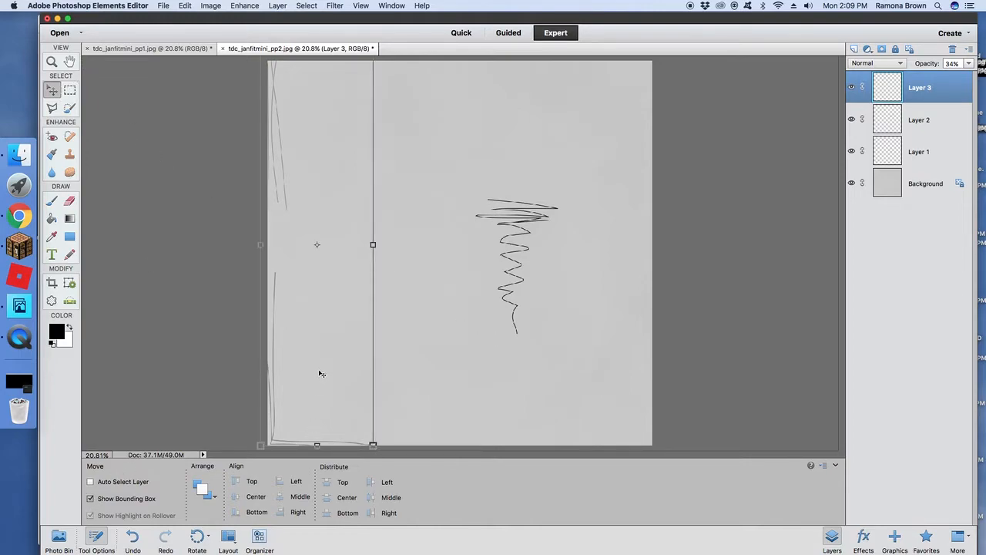
mouse_move(276, 289)
left_mouse_down()
mouse_move(313, 277)
mouse_move(272, 286)
left_mouse_up()
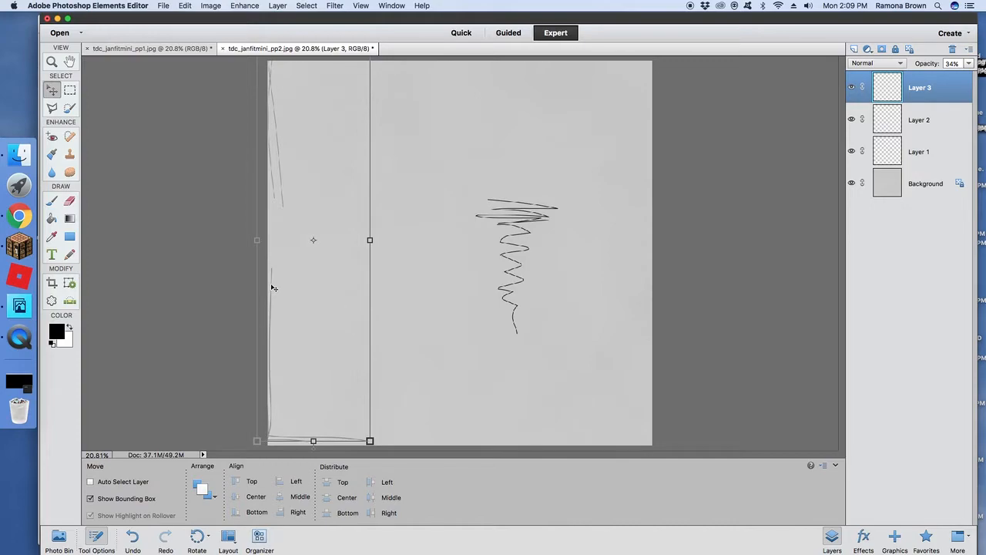
right_click(271, 286)
left_click(240, 284)
left_click(164, 6)
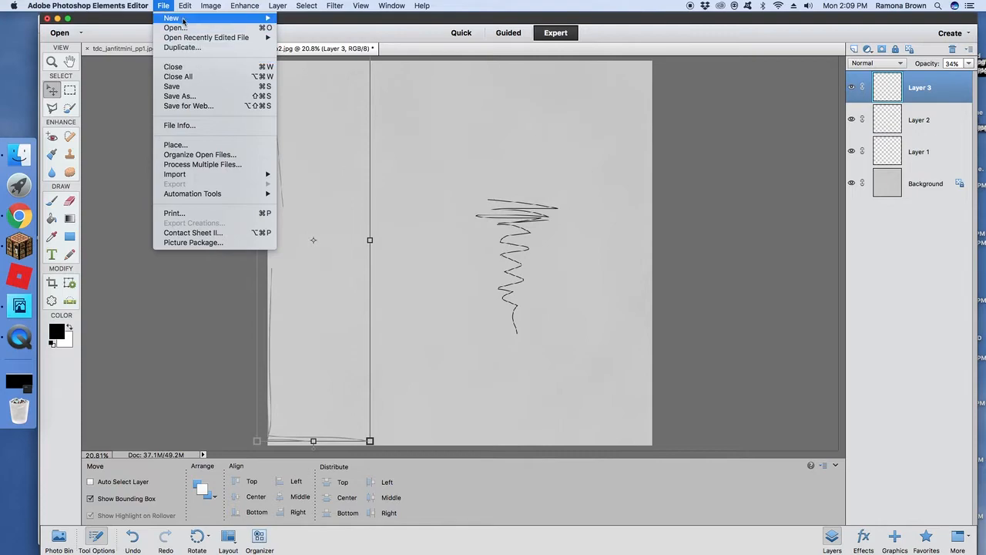
mouse_move(186, 7)
left_click(126, 94)
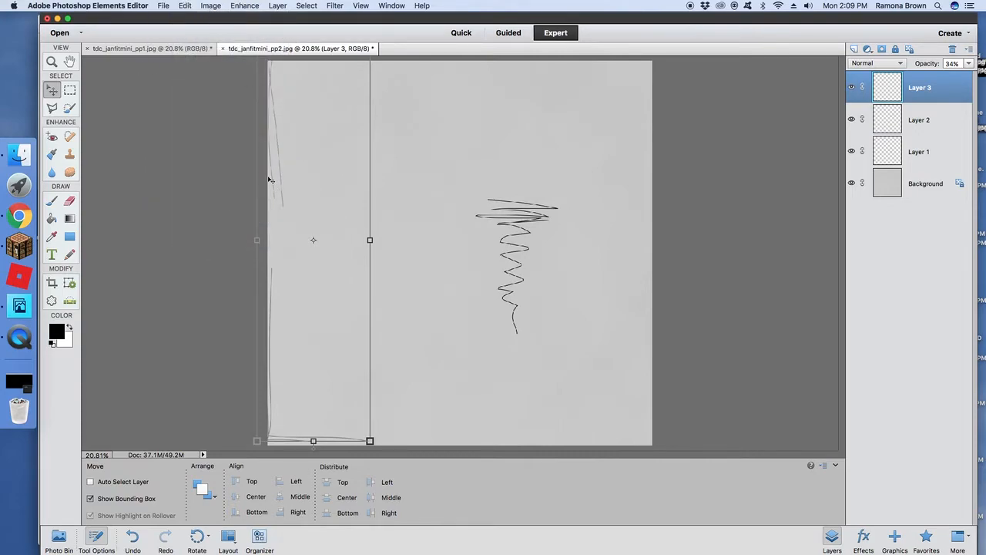
left_click(309, 6)
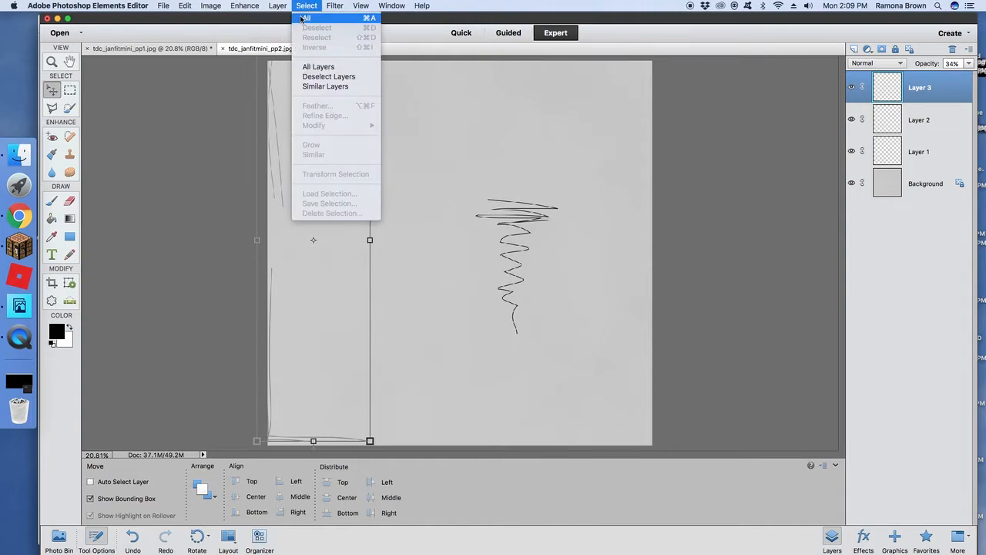
left_click(302, 19)
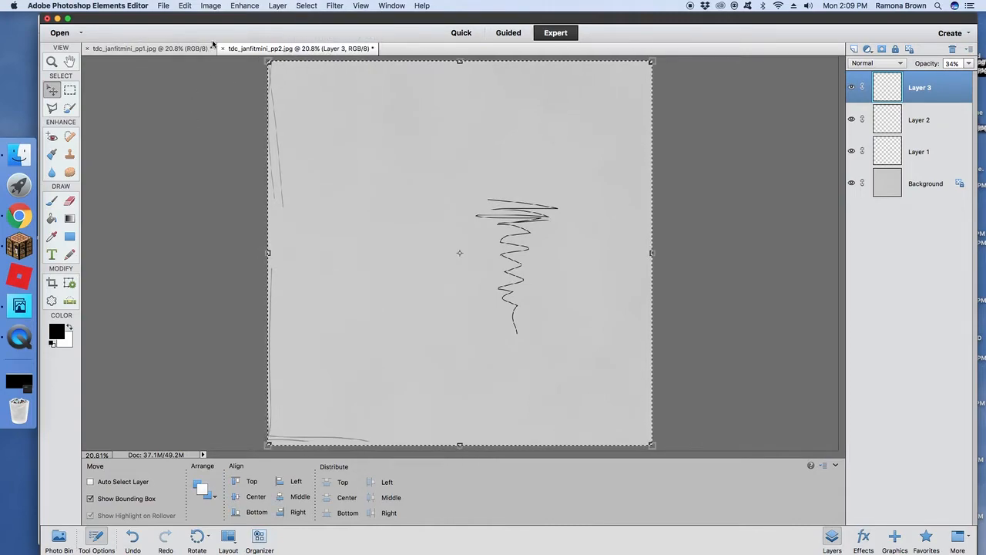
left_click(305, 6)
left_click(304, 29)
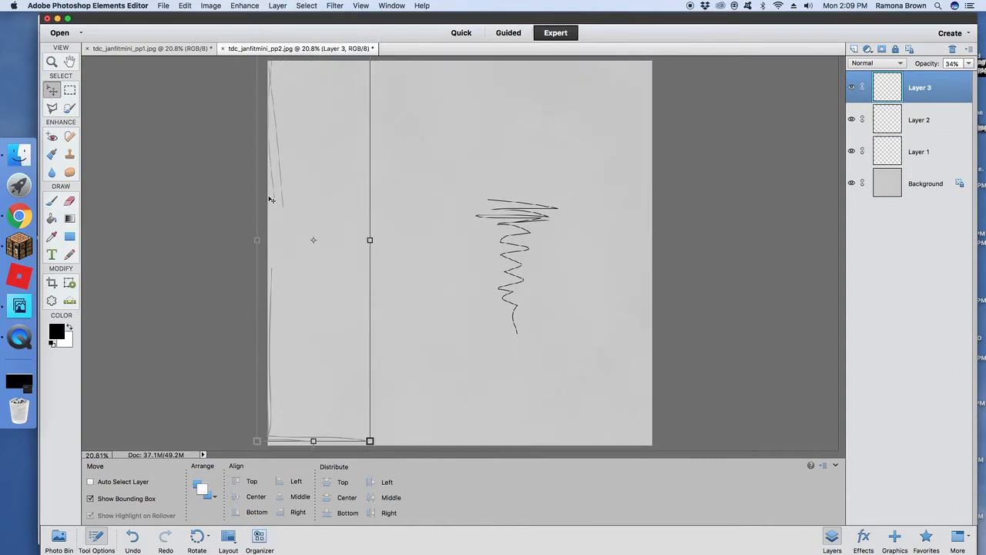
Step: Duplicate Layer 3's scribbles, rotate the copy about 179 degrees and place it along the canvas's right edge
left_click_drag(281, 173, 432, 178)
left_click_drag(523, 105, 422, 346)
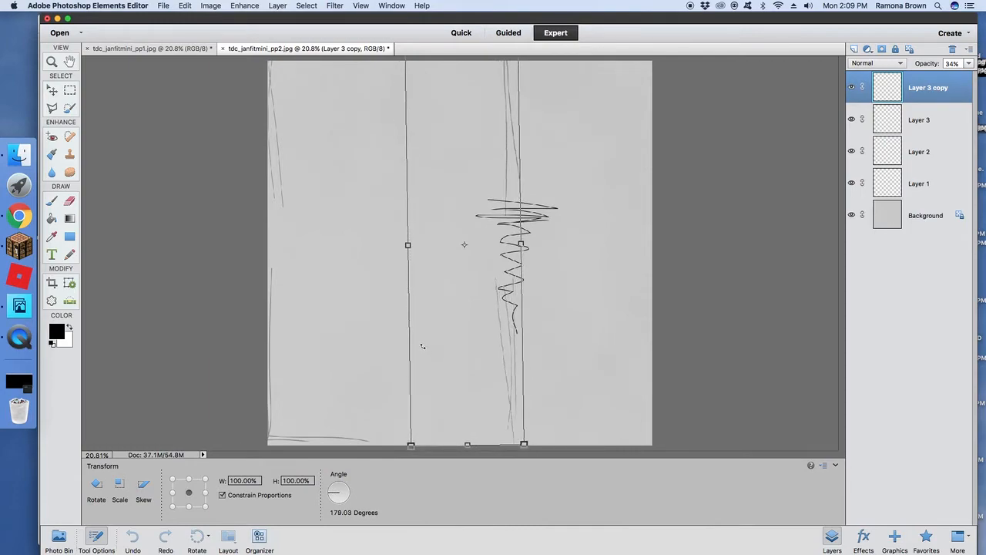
left_click_drag(503, 130, 646, 142)
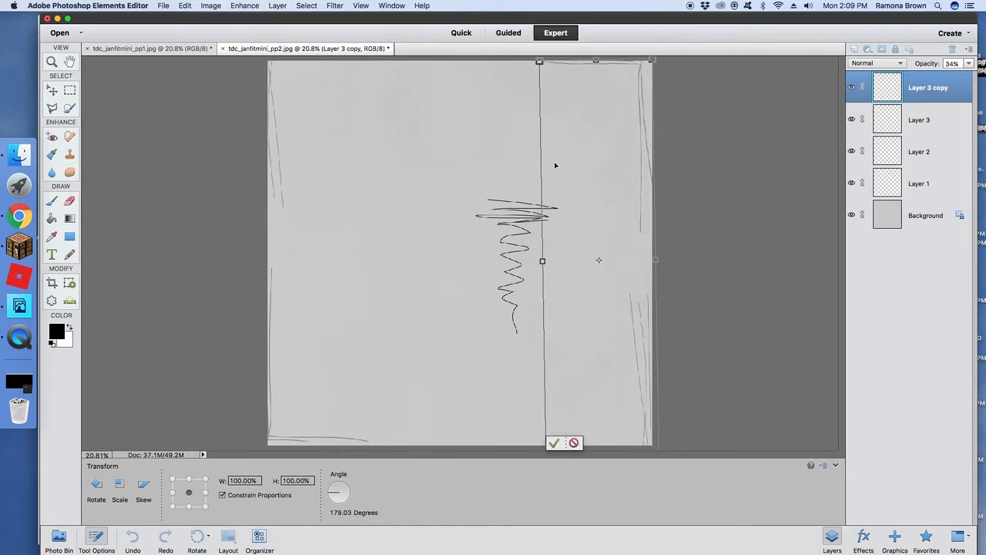
left_click(554, 443)
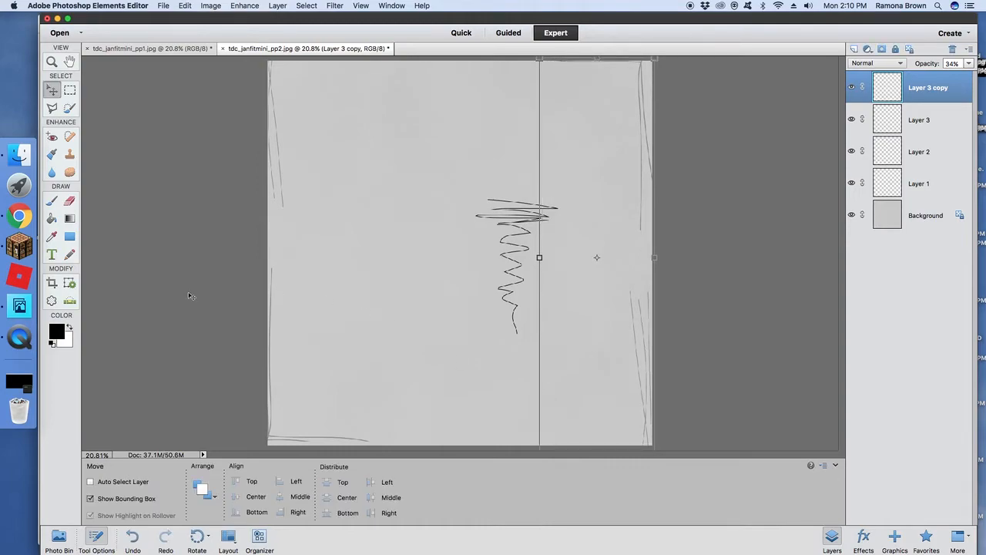
Step: Turn off the Move tool's bounding box and shift Layer 2's scribble slightly up and to the right
left_click(90, 498)
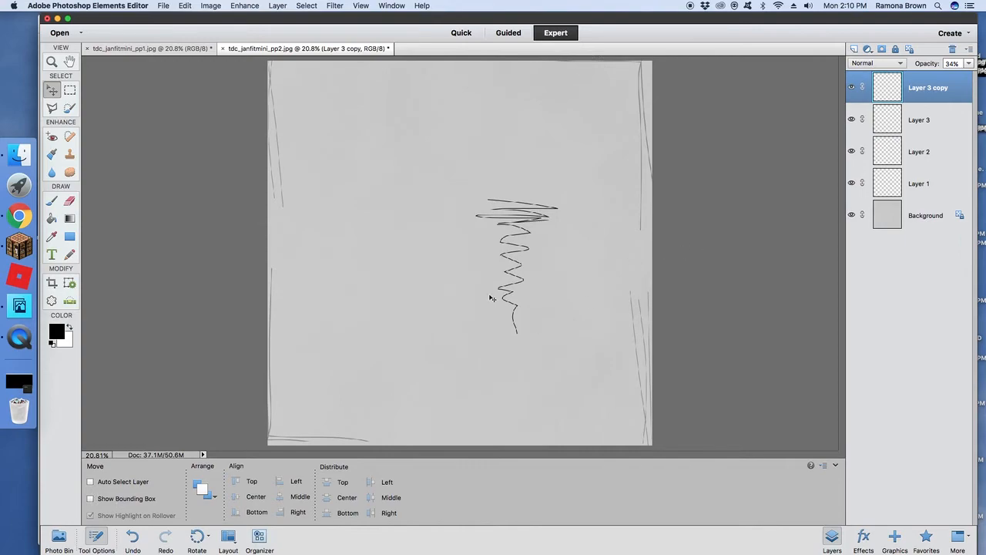
left_click(933, 148)
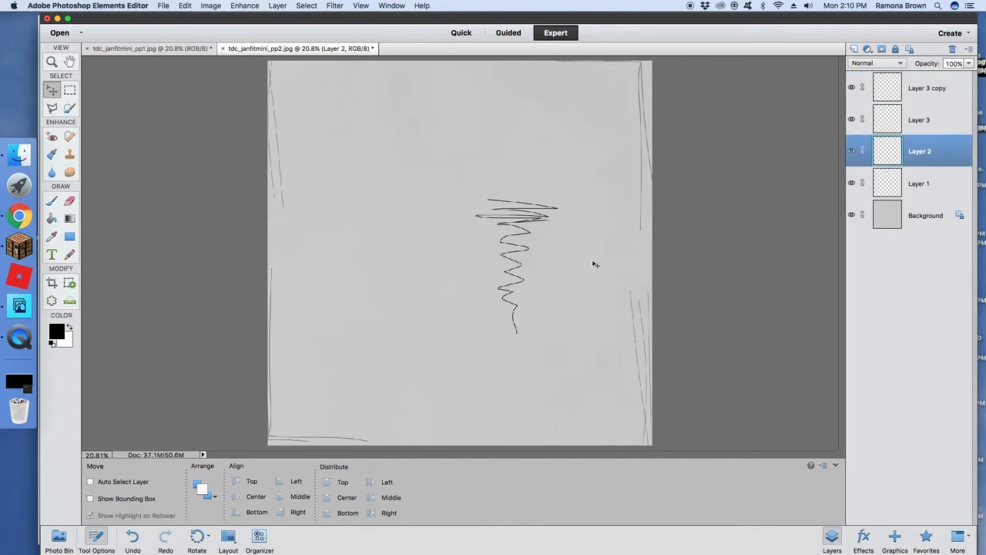
mouse_move(537, 219)
left_mouse_down()
mouse_move(470, 265)
mouse_move(495, 327)
mouse_move(534, 206)
mouse_move(541, 213)
left_mouse_up()
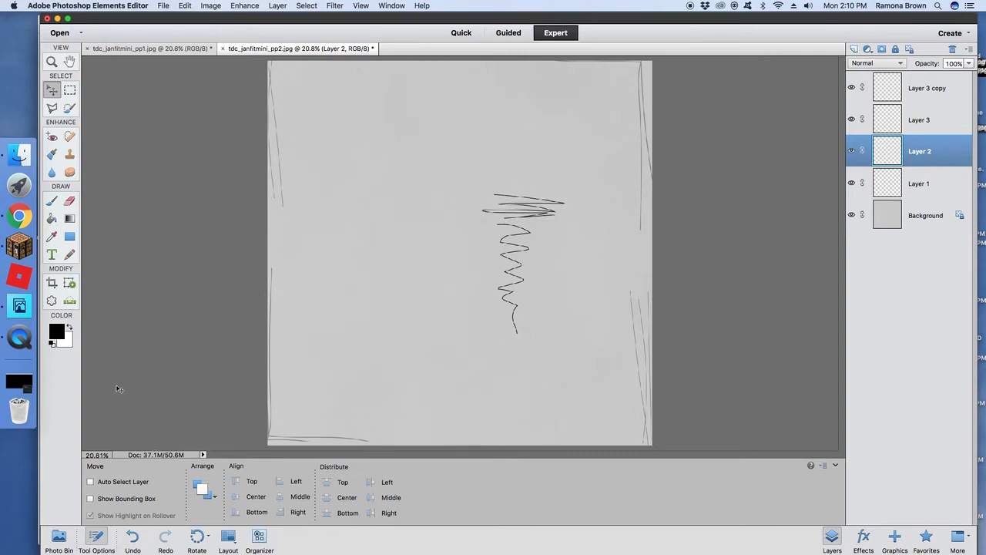
Step: Stamp the 756 px horizontal-lines scribble brush in white at the canvas's upper-left corner on Layer 2
left_click(70, 329)
left_click(52, 202)
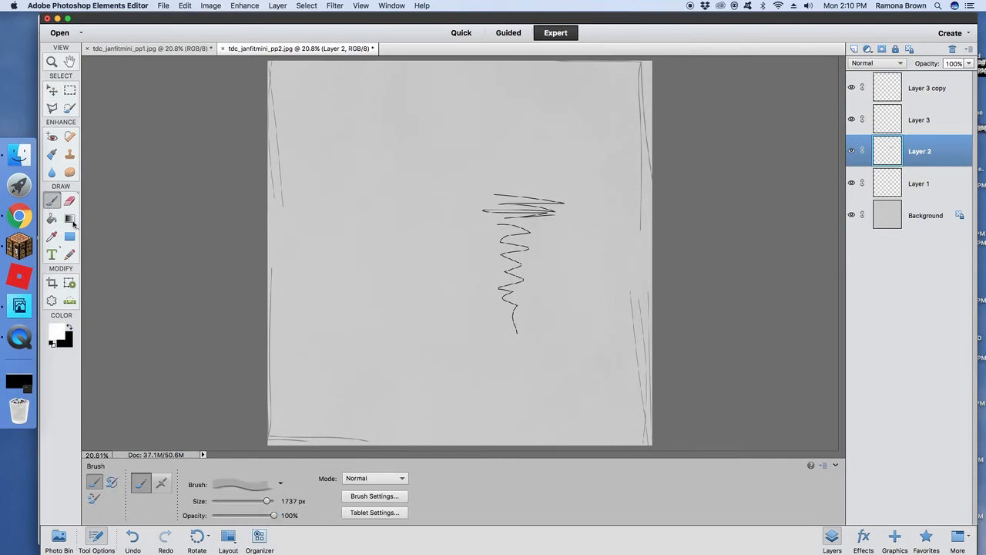
left_click(281, 484)
scroll(234, 435, "down", 3)
left_click(198, 406)
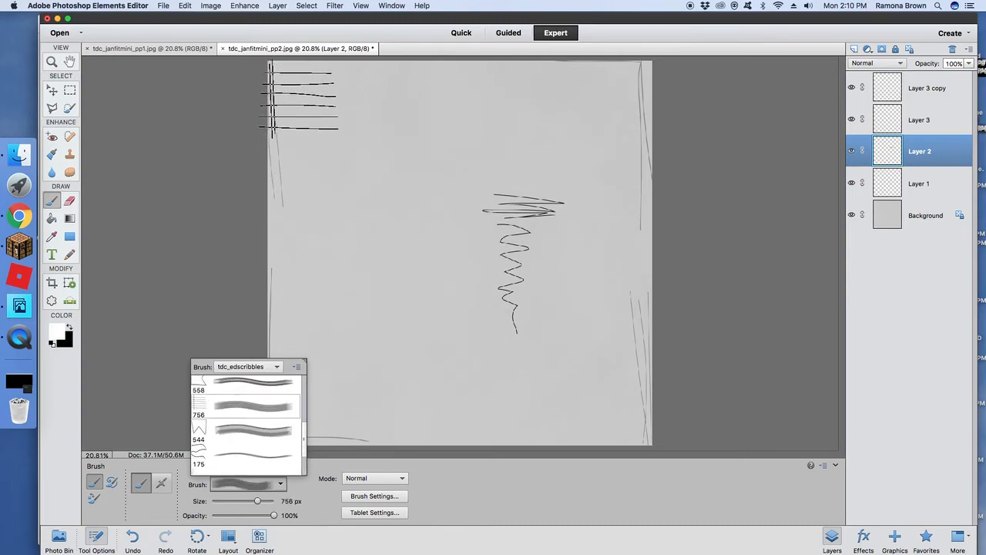
left_click(304, 102)
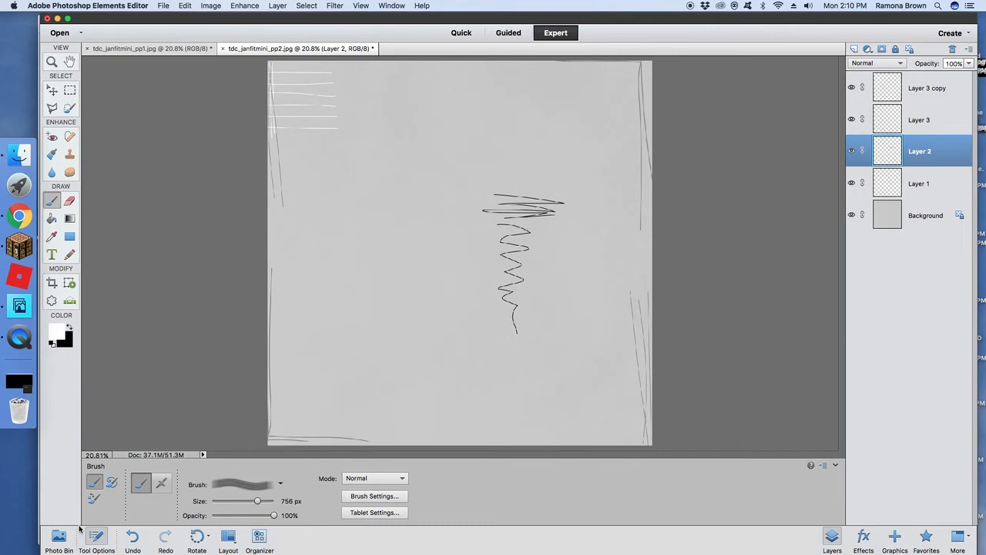
Step: Stamp the 544 px notched-banner brush in black over the white lines on Layer 2 and switch to the Move tool
left_click(278, 483)
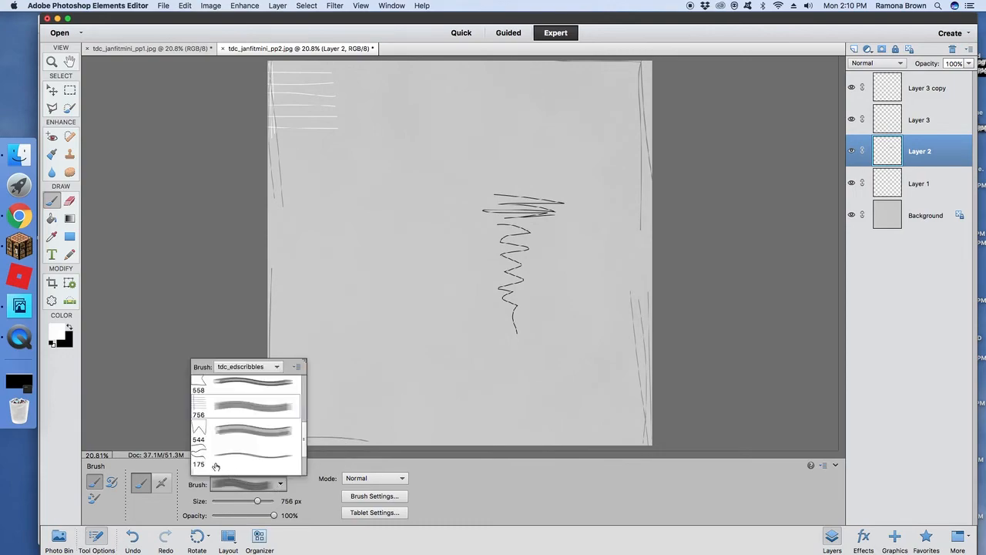
left_click(221, 425)
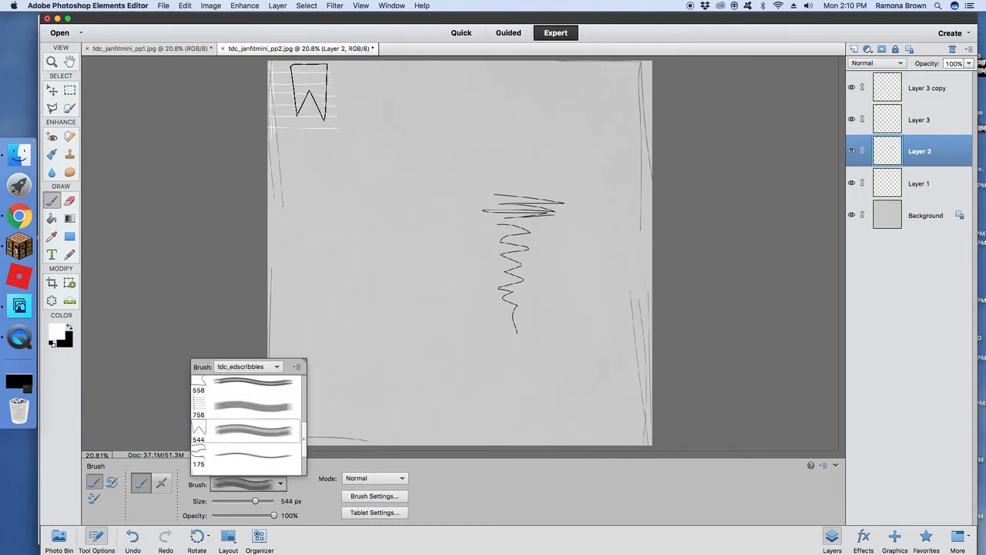
left_click(70, 330)
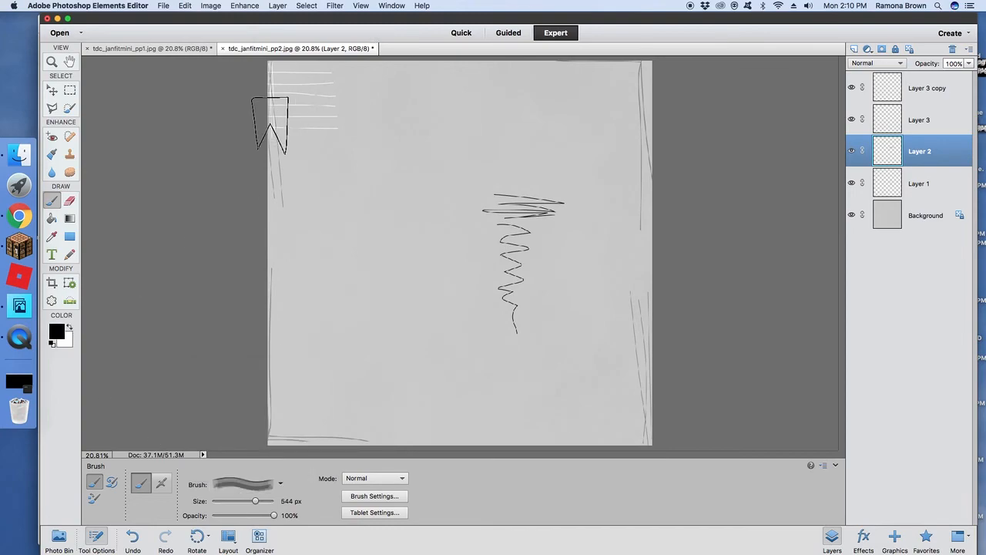
left_click(305, 87)
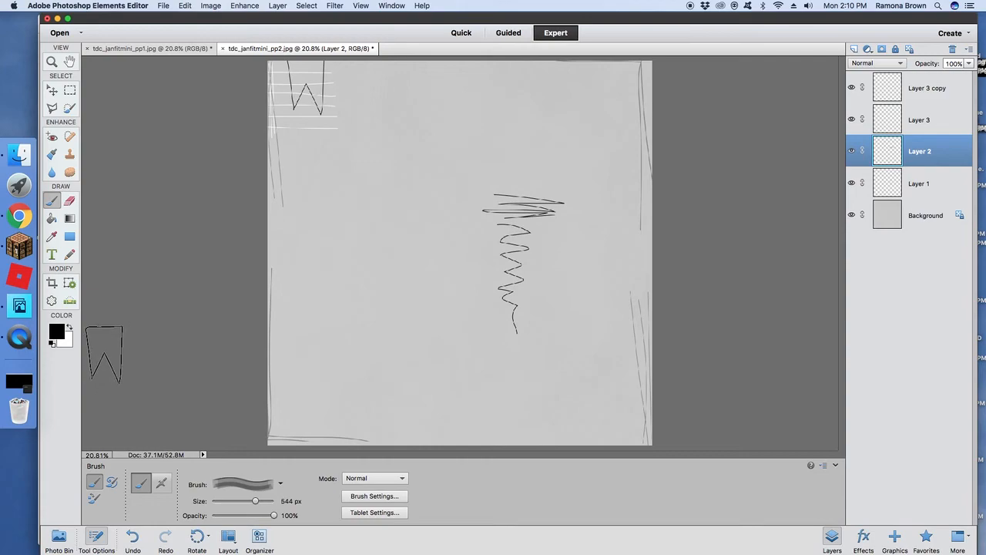
left_click(51, 91)
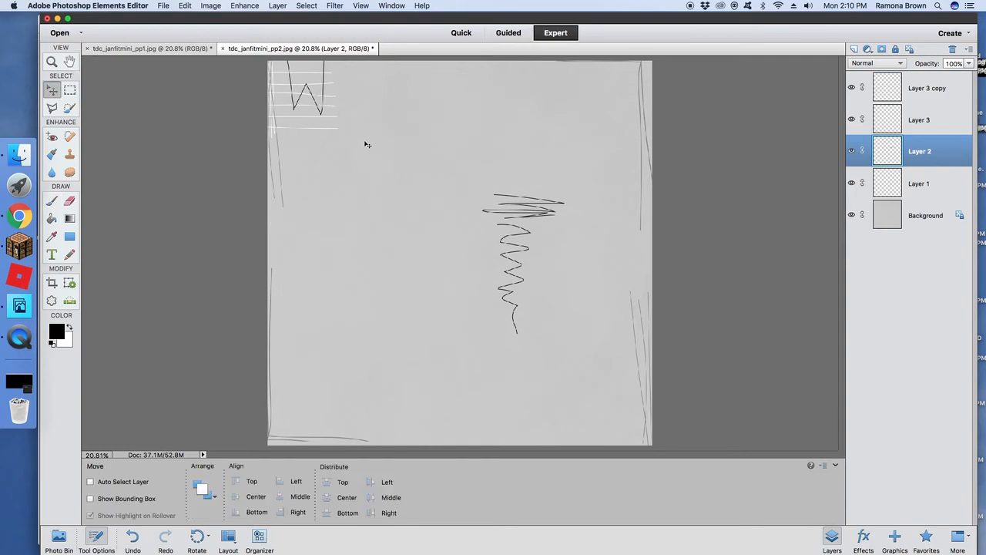